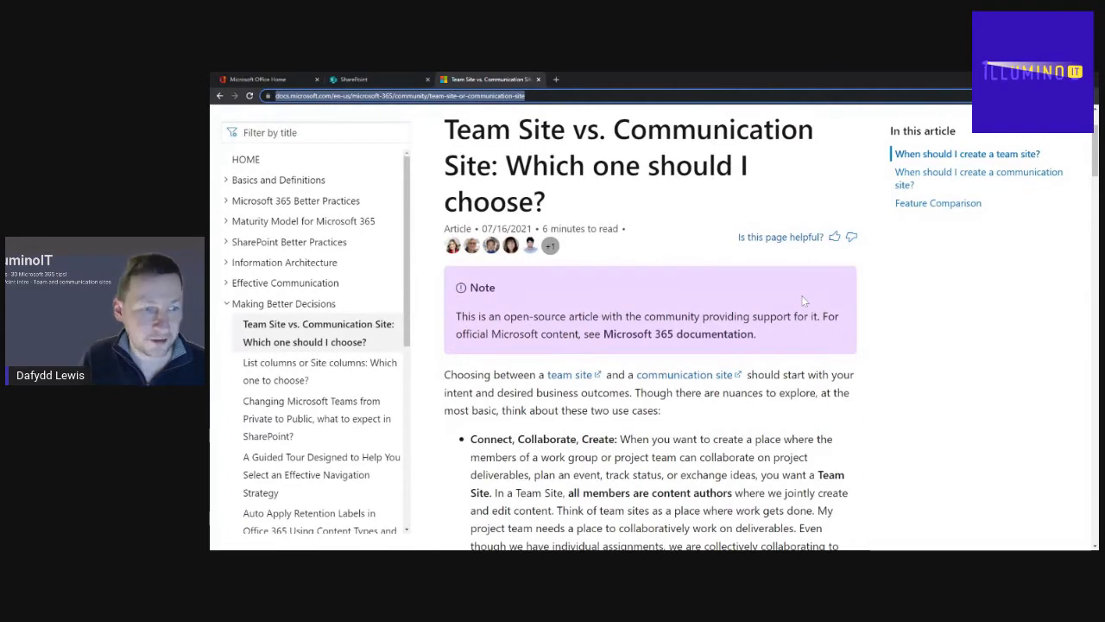
Read the article's introduction on the use cases for team sites and communication sites.
scroll(993, 351, down, 1)
scroll(917, 385, down, 1)
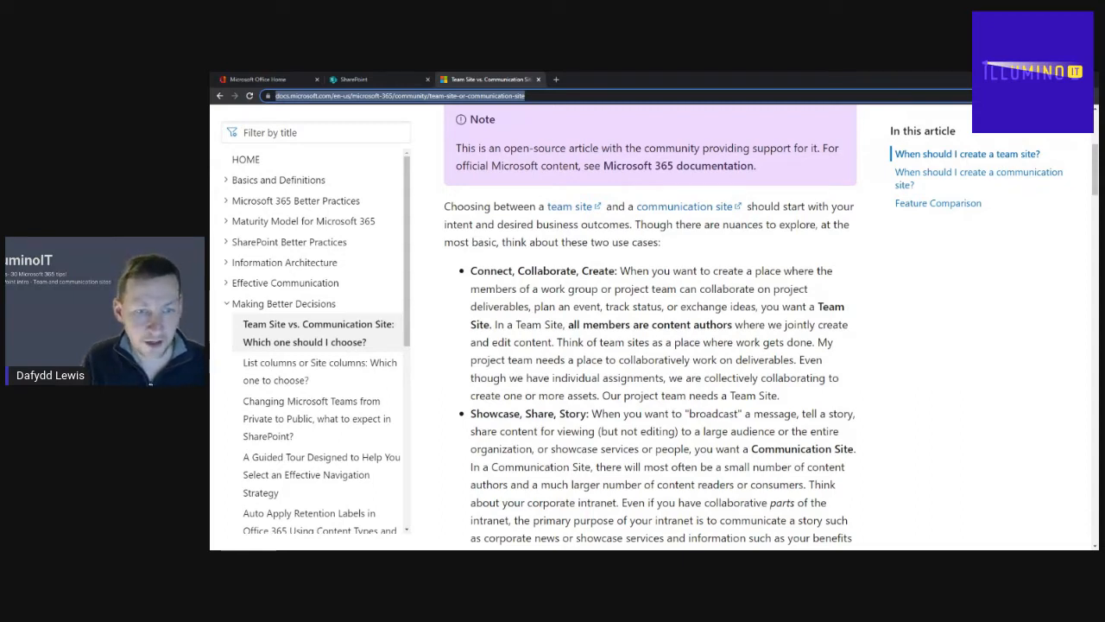
Switch to the Microsoft Office home page and open the SharePoint start page from the Microsoft 365 apps.
click(271, 80)
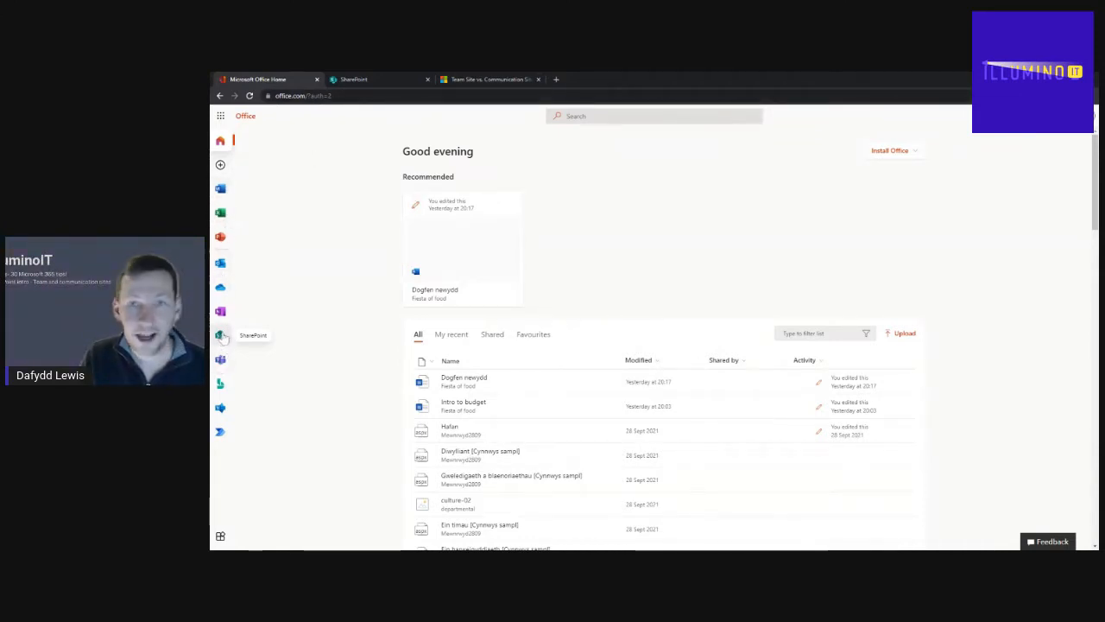
click(223, 117)
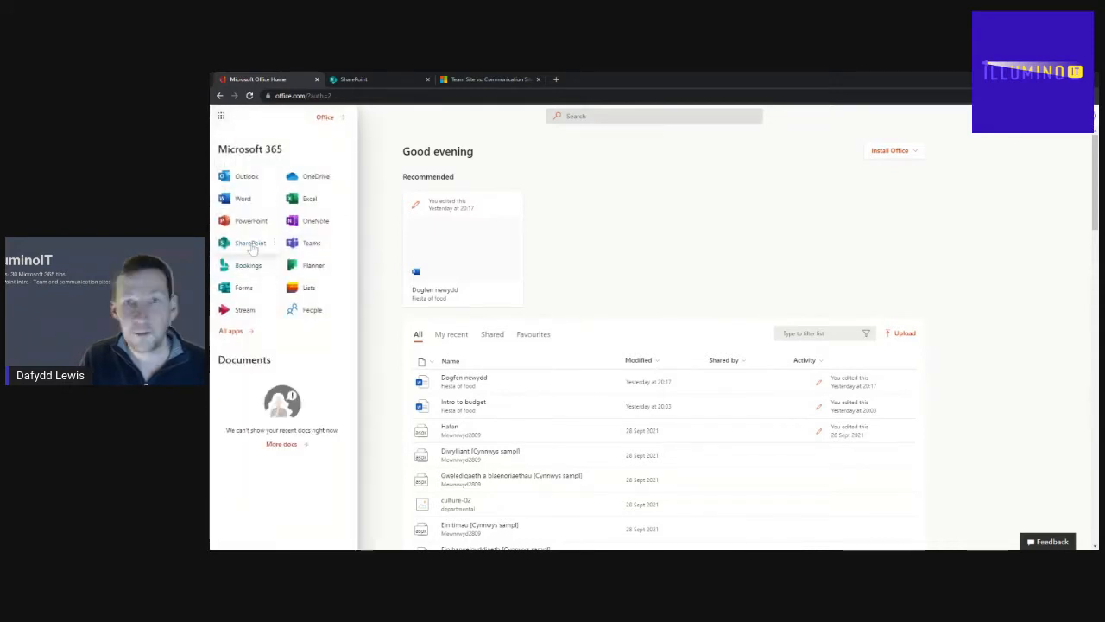
click(249, 248)
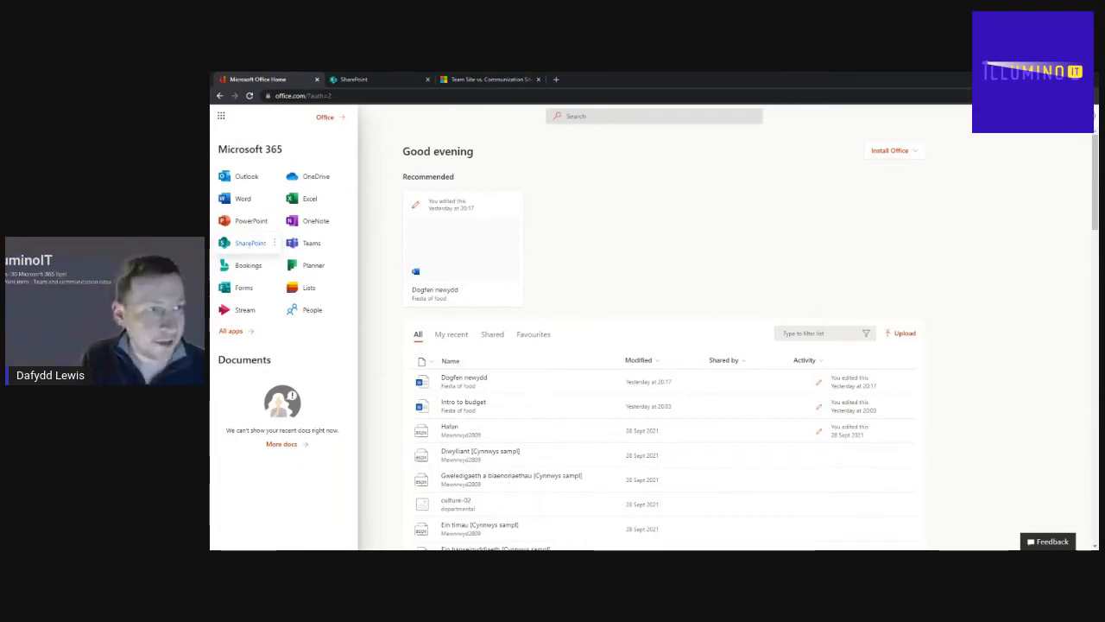
click(249, 247)
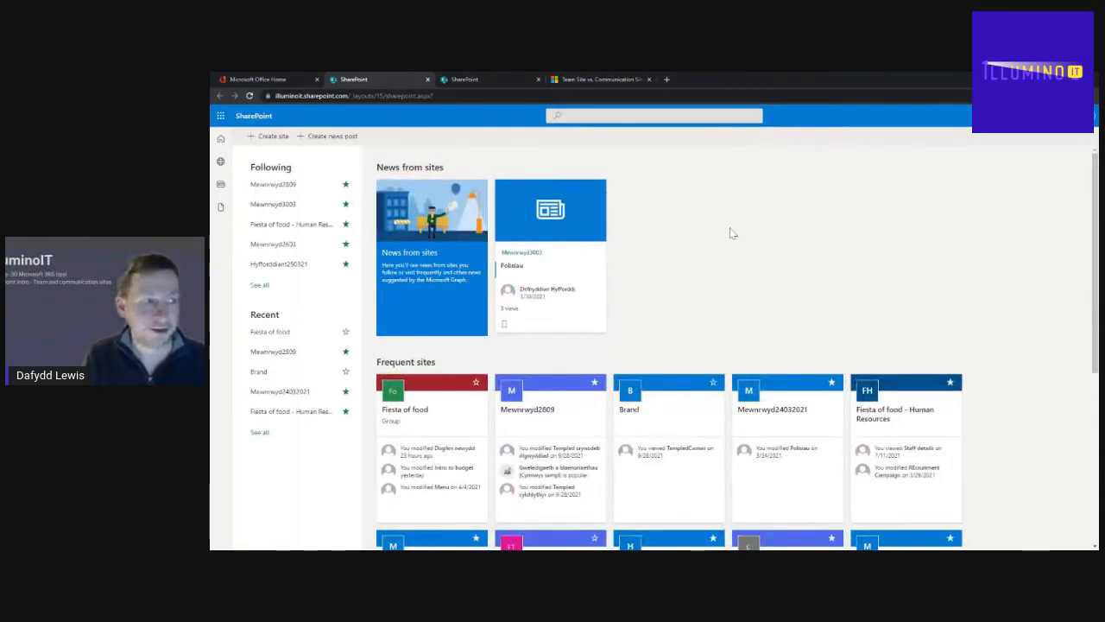
click(253, 119)
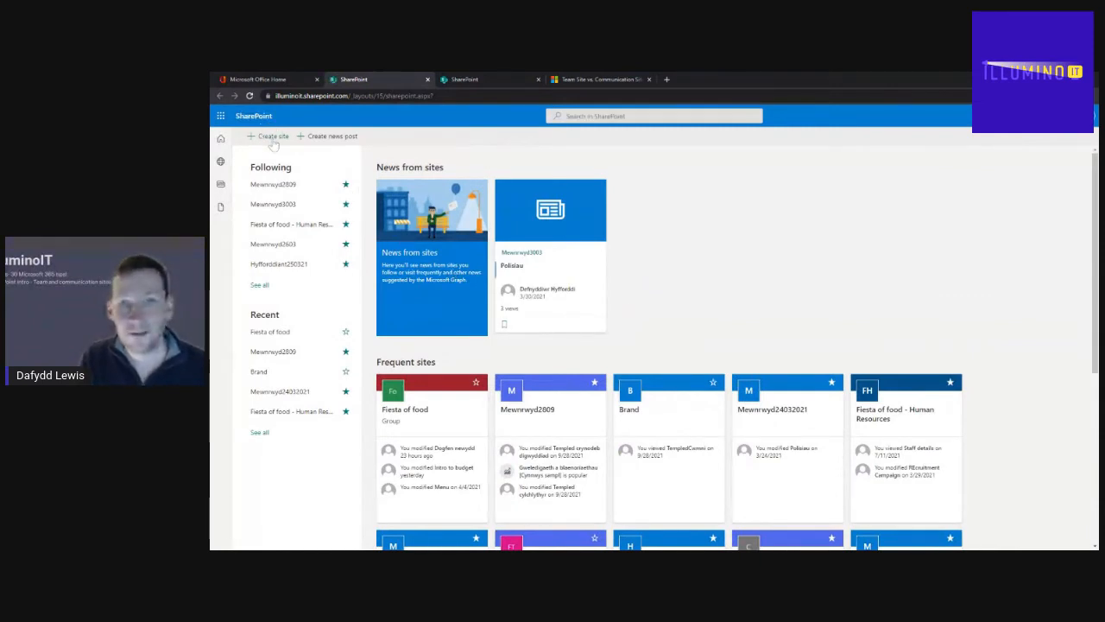
Start creating a team site, name it "Live Test", and check its proposed site address.
click(270, 138)
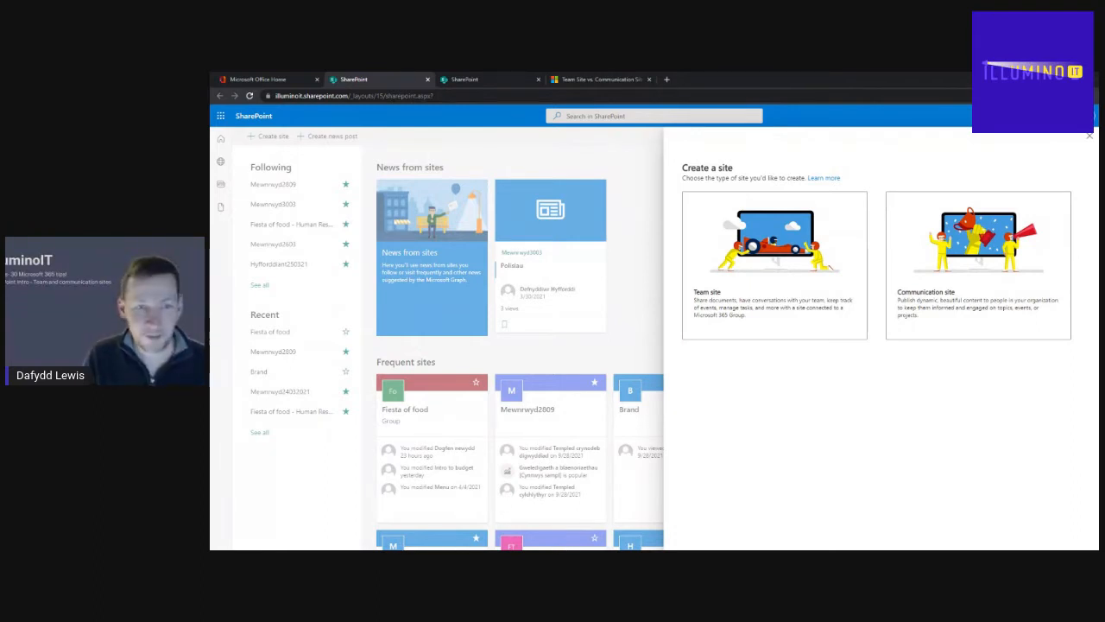
click(756, 274)
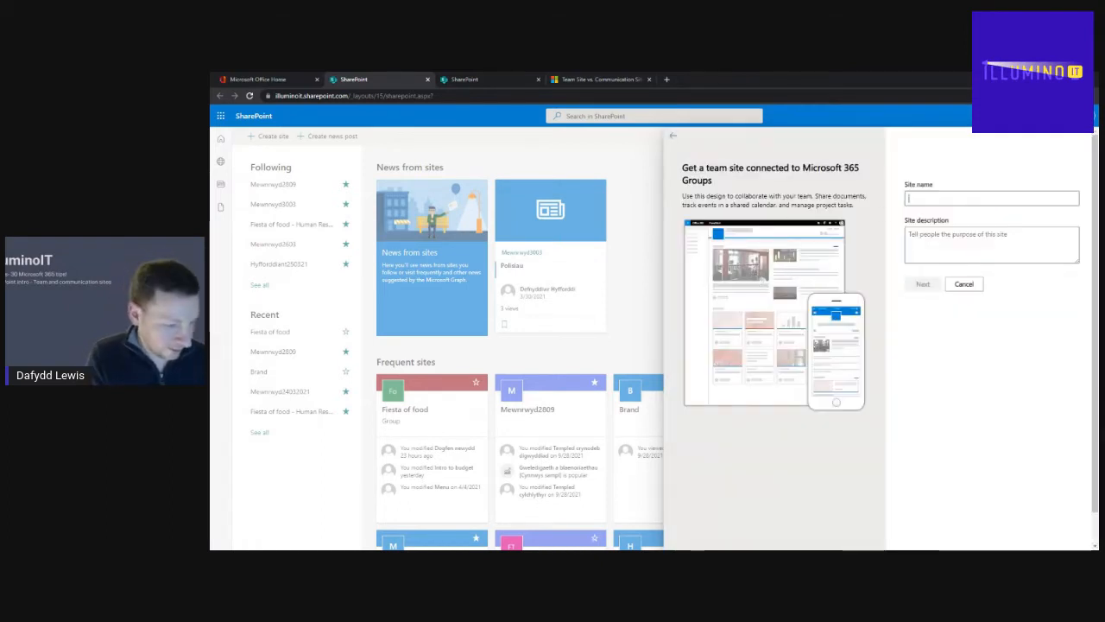
text(Live)
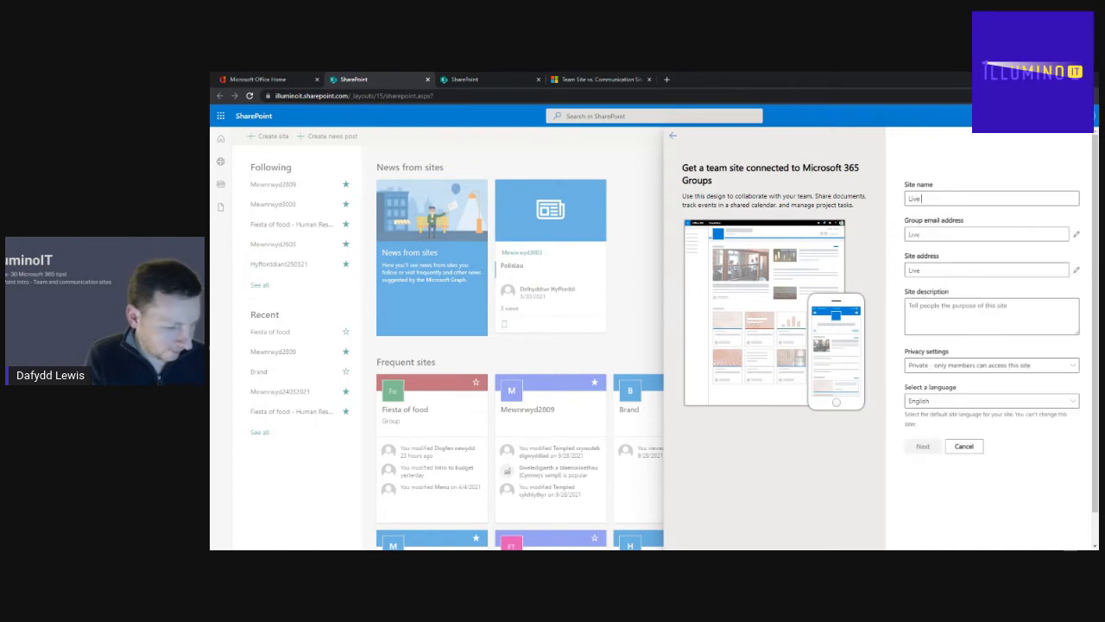
text( Test)
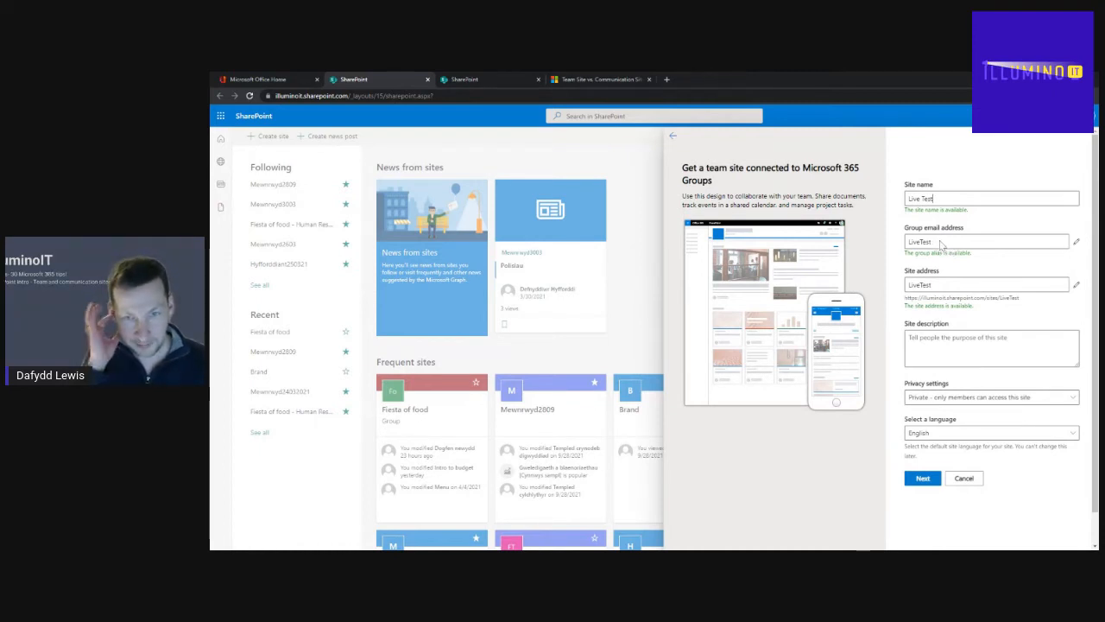
drag(1019, 298, 909, 306)
click(905, 305)
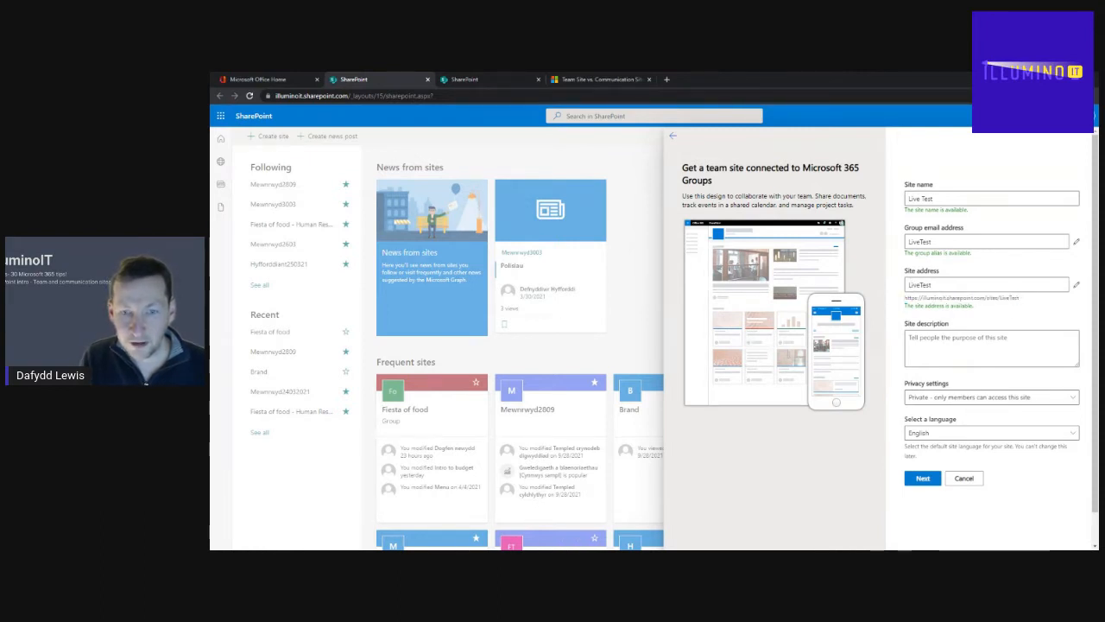
Set the site's privacy to "Private - only members can access this site" and finish creating it without adding owners or members.
click(928, 396)
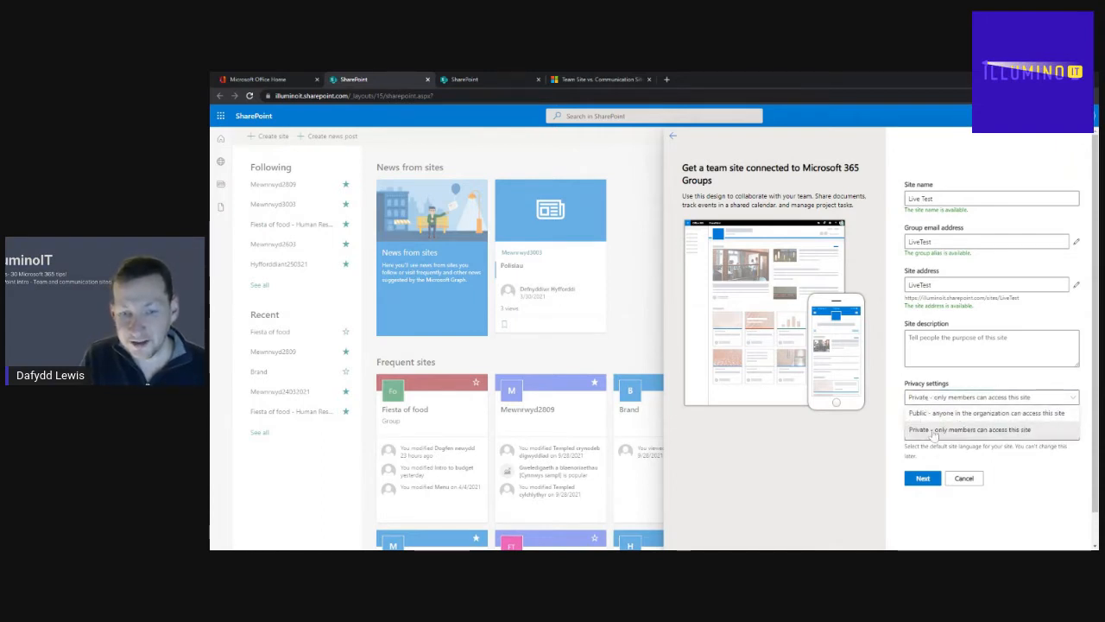
click(932, 429)
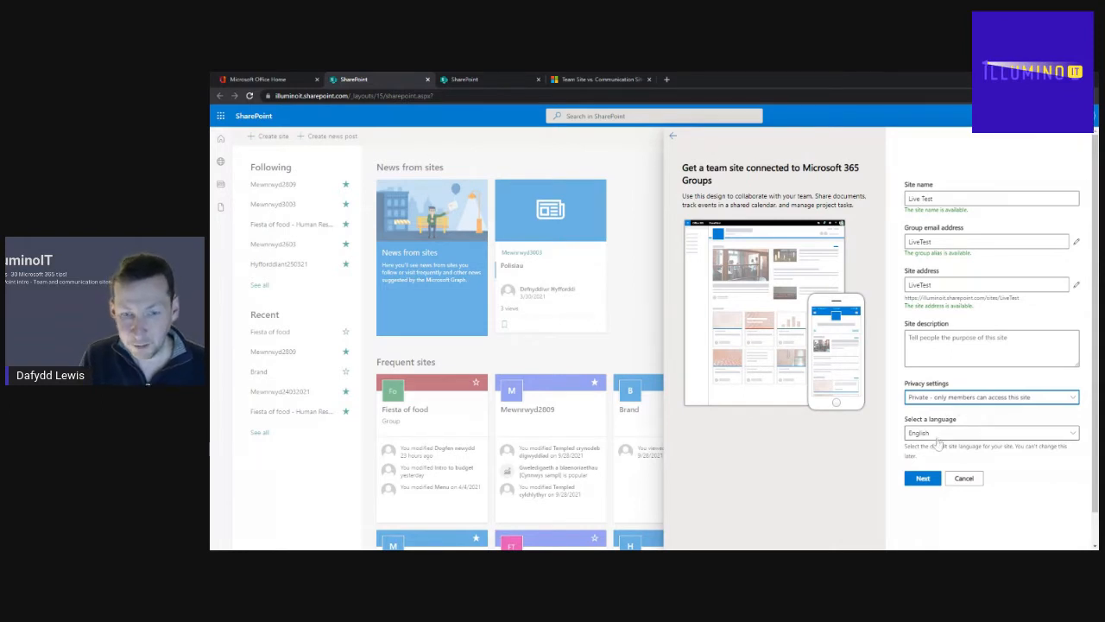
click(921, 479)
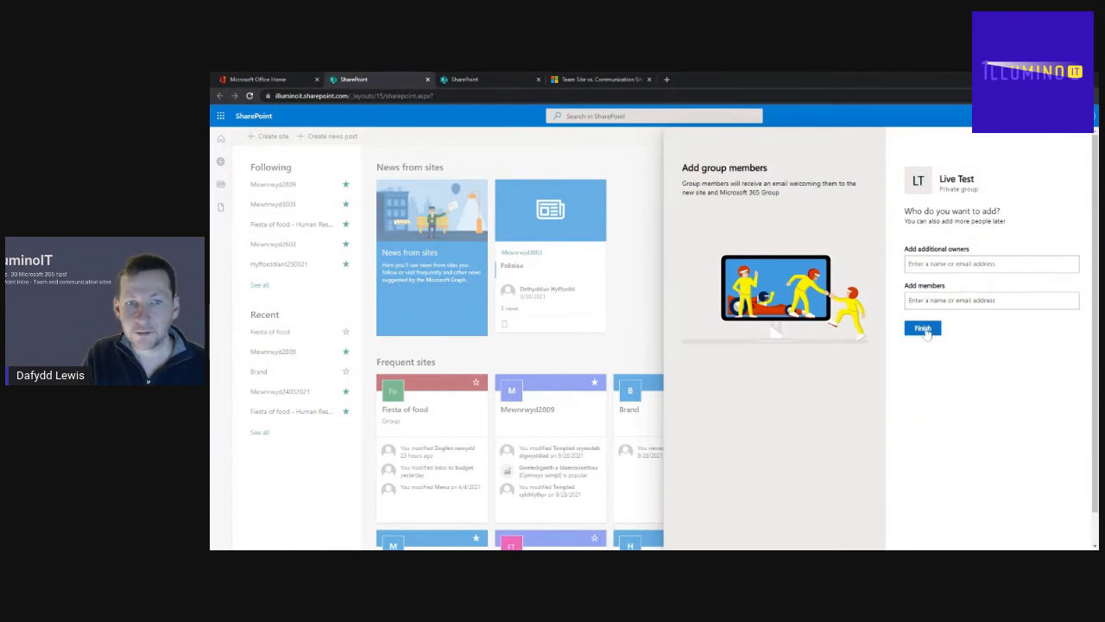
click(924, 329)
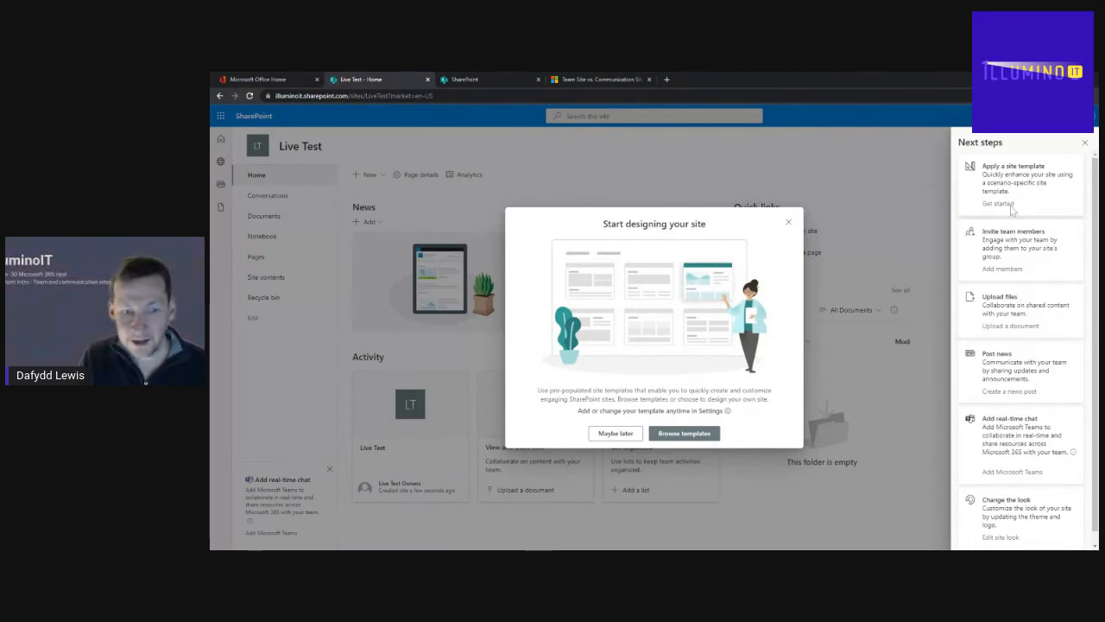
Browse the Microsoft site templates and apply "Training and development team" to the Live Test site.
click(688, 434)
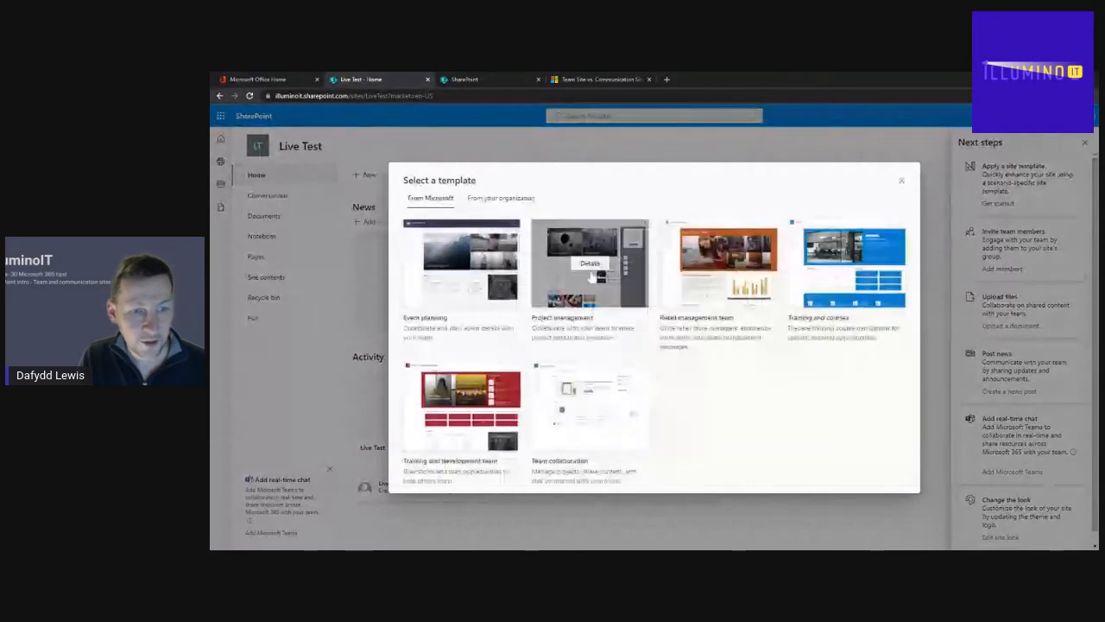
mouse_move(708, 272)
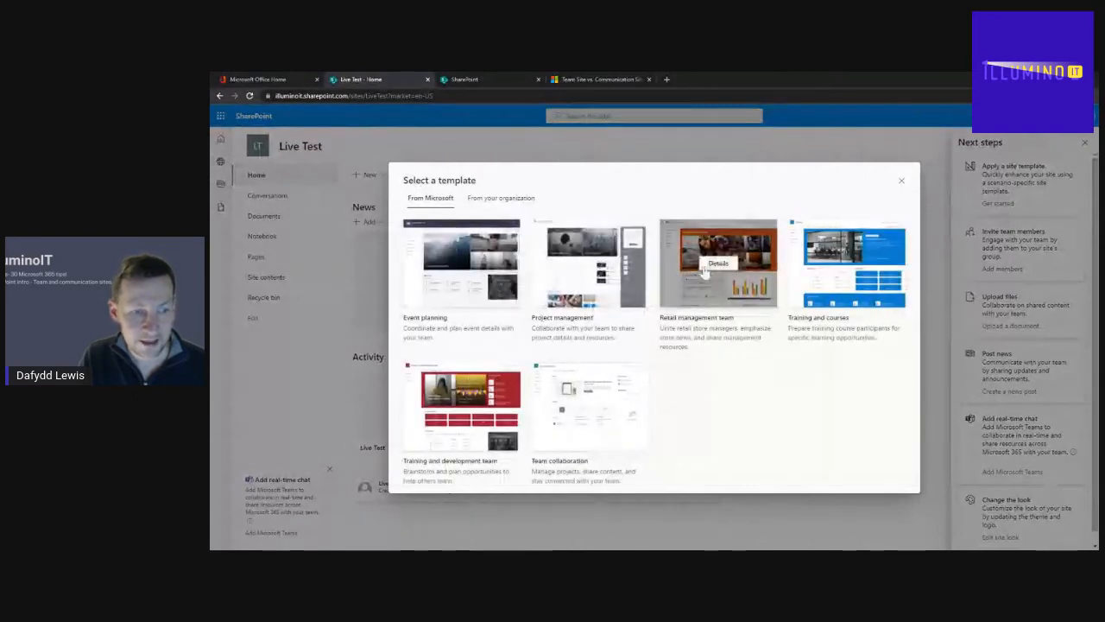
mouse_move(459, 428)
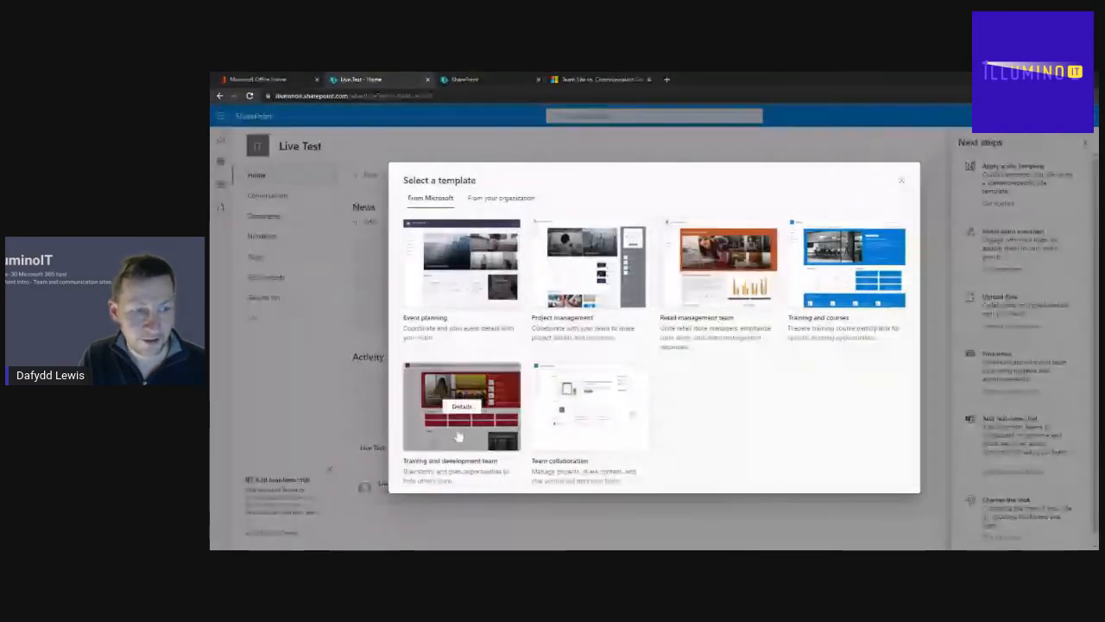
click(465, 423)
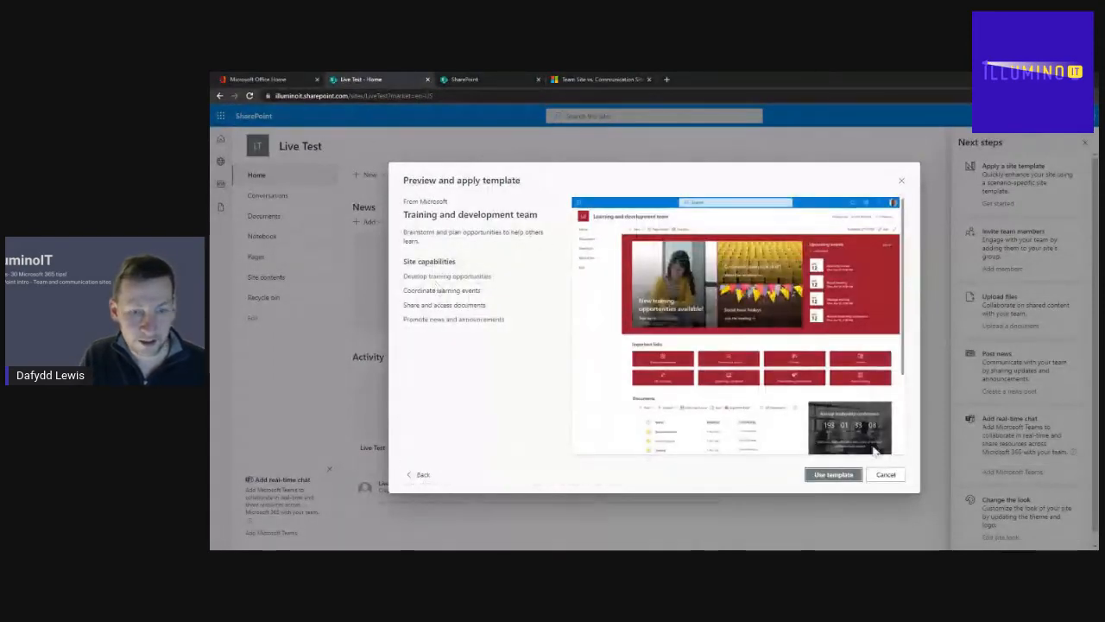
click(831, 476)
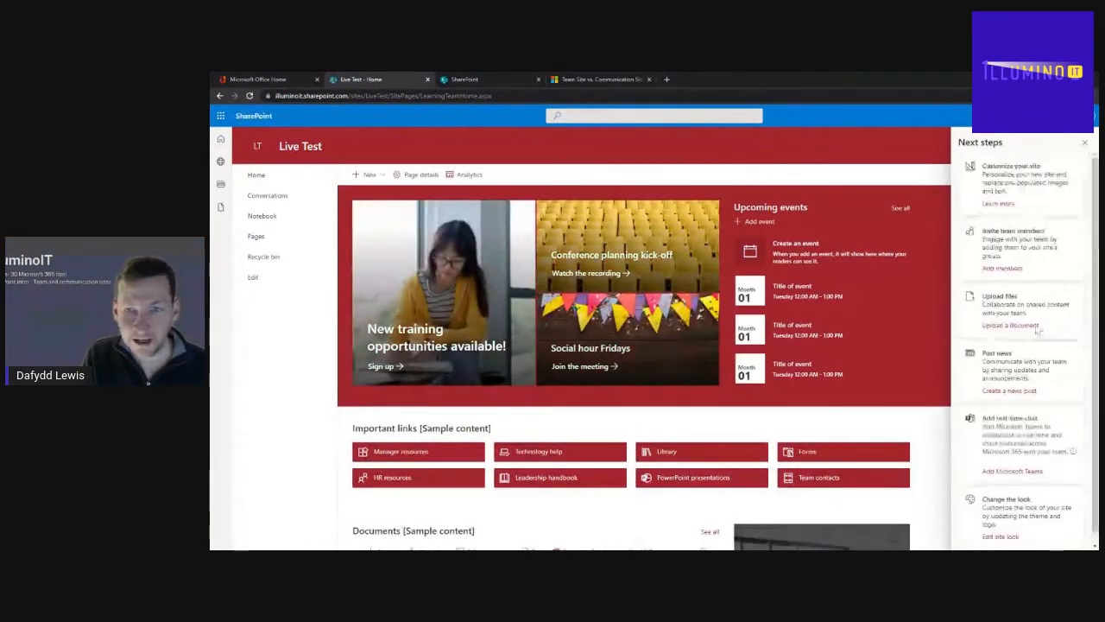
Look over the suggested next steps and sample content on the site's home page, and open the full Documents library.
scroll(1016, 332, down, 1)
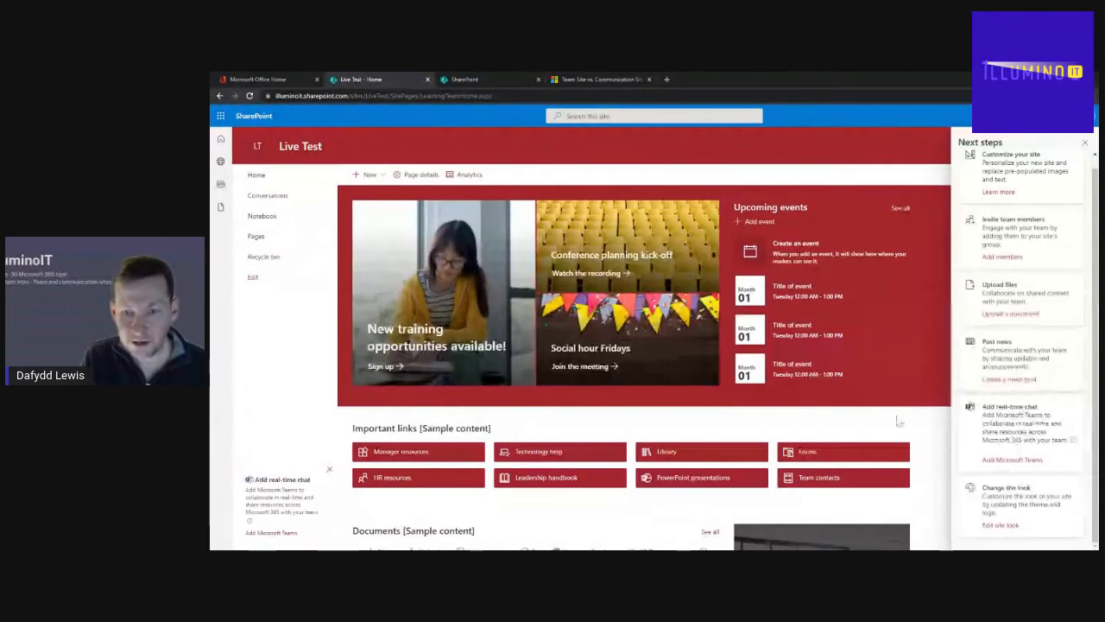
scroll(848, 383, down, 3)
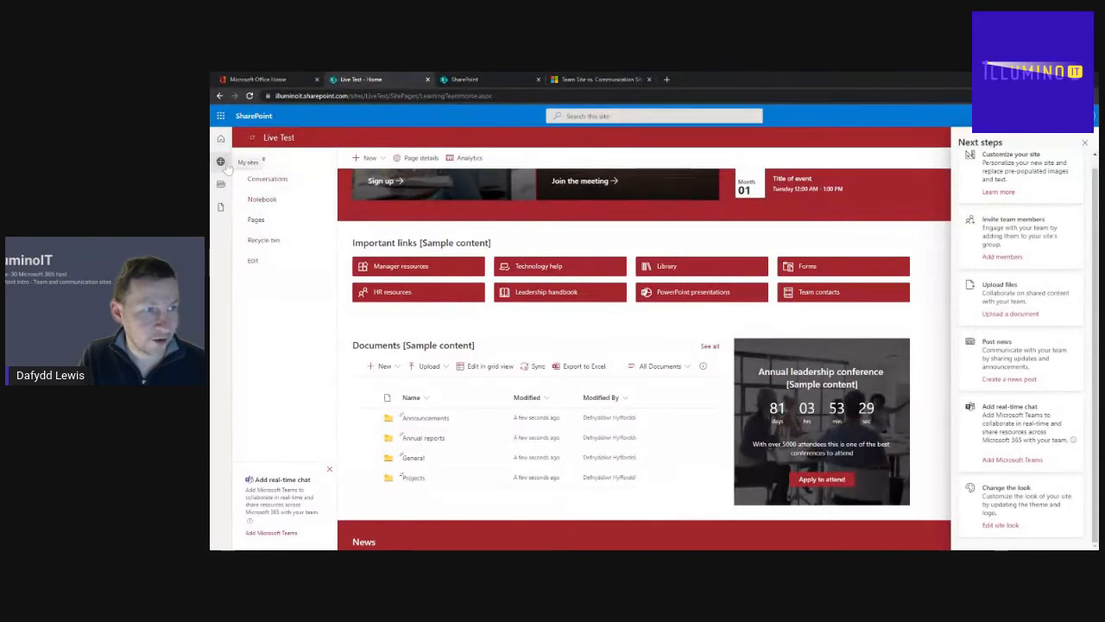
click(707, 347)
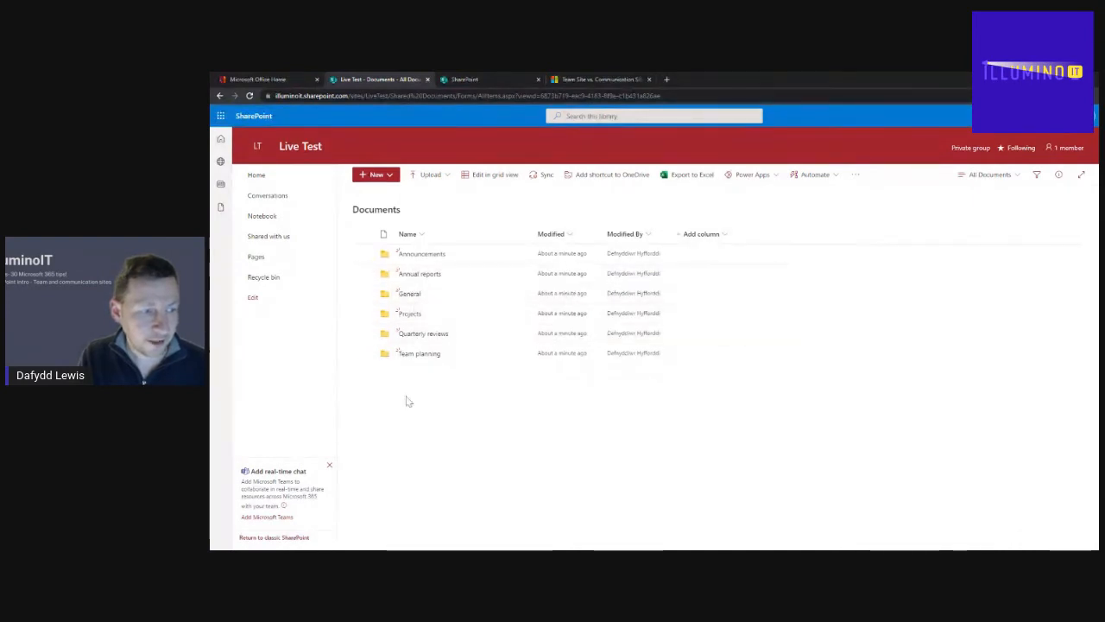
click(329, 466)
click(659, 355)
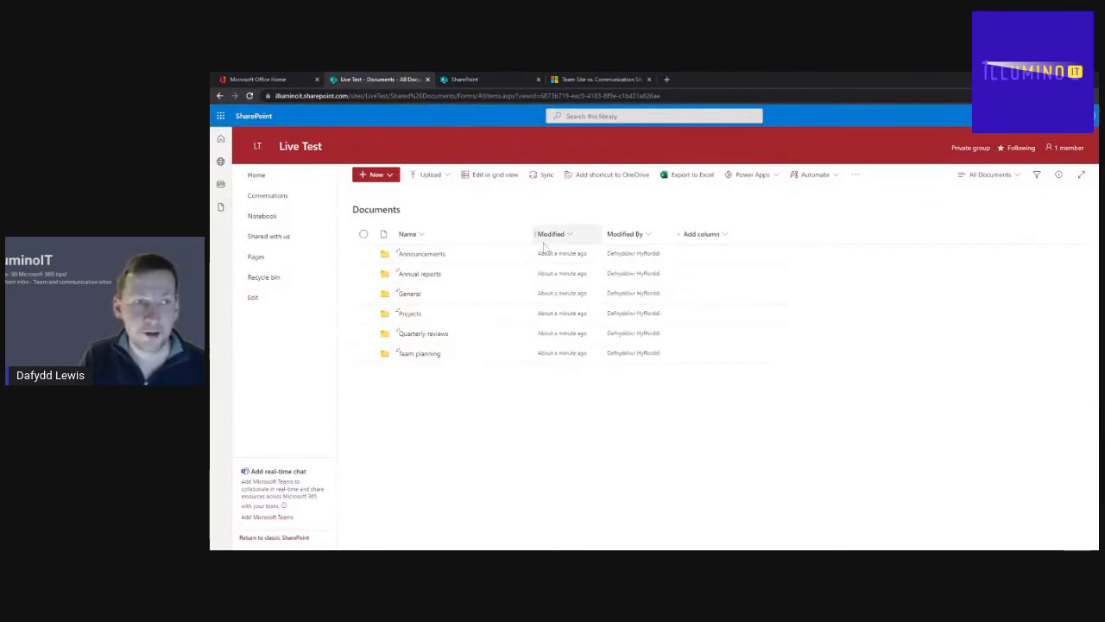
Return to the Team Site vs. Communication Site article and highlight the passages on broadcasting messages and the intranet's primary purpose.
click(613, 79)
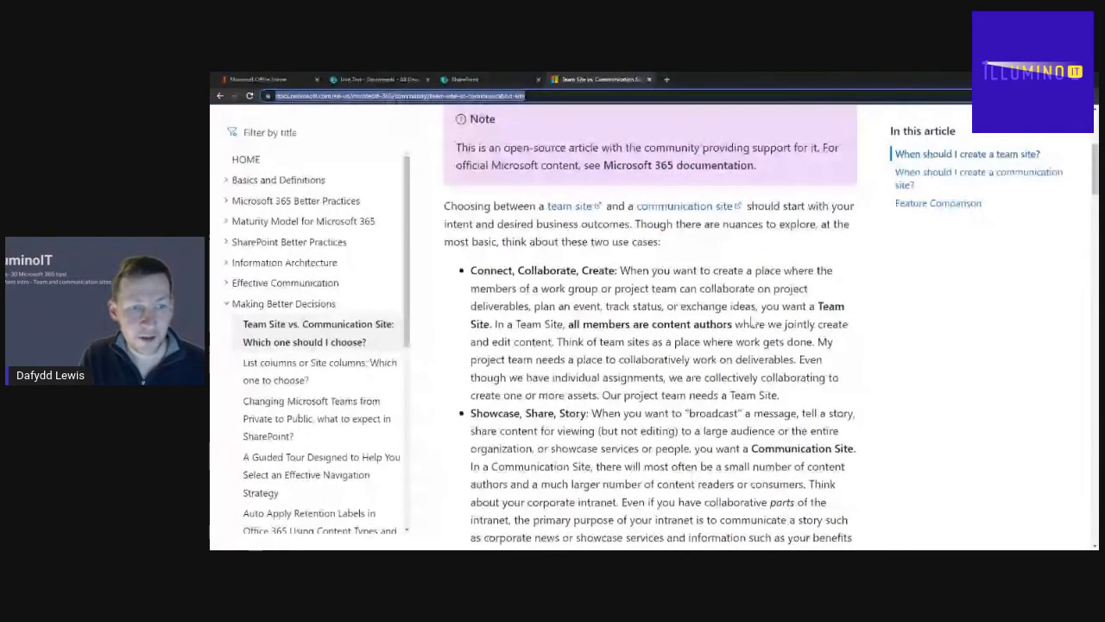
scroll(751, 322, down, 3)
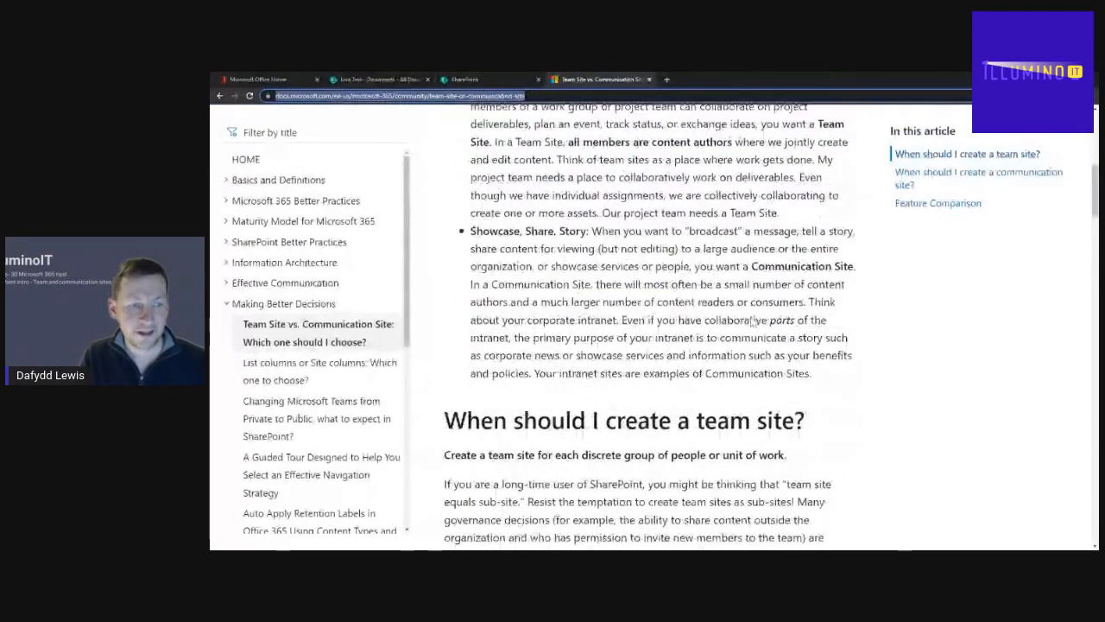
scroll(751, 322, up, 1)
drag(591, 320, 818, 321)
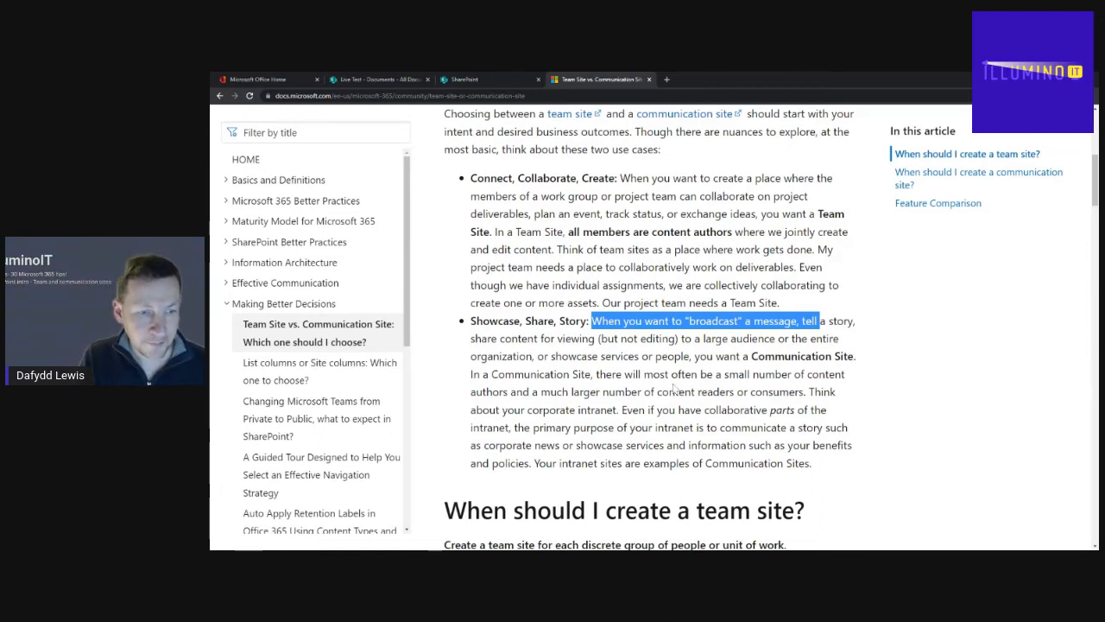
drag(524, 427, 840, 445)
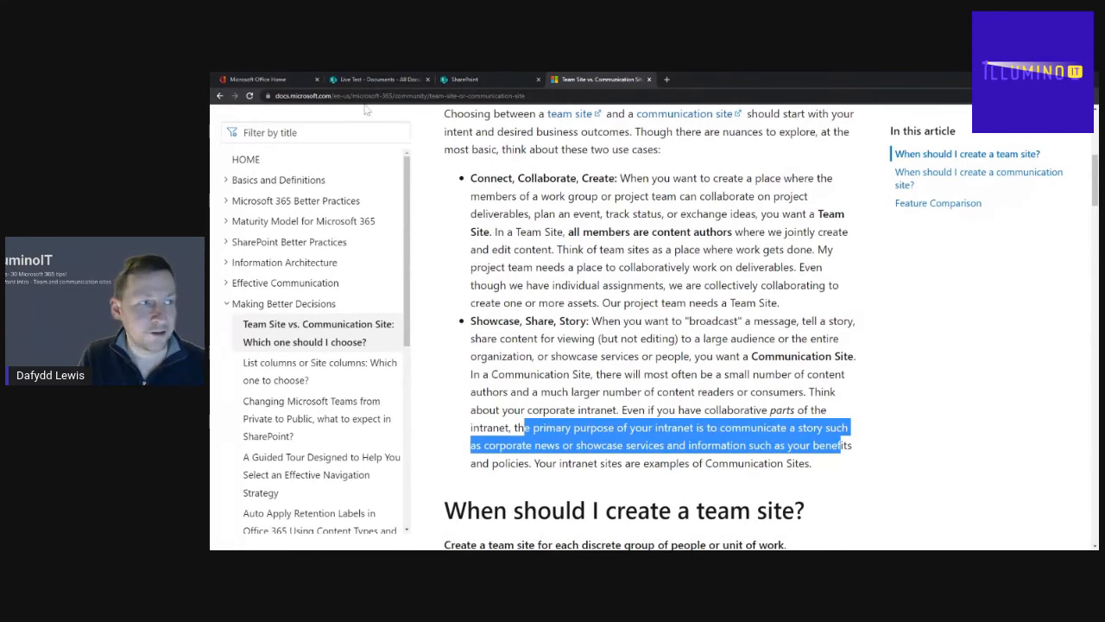
Create a communication site named "IntranetLive" from the SharePoint start page, with English as its language.
click(475, 82)
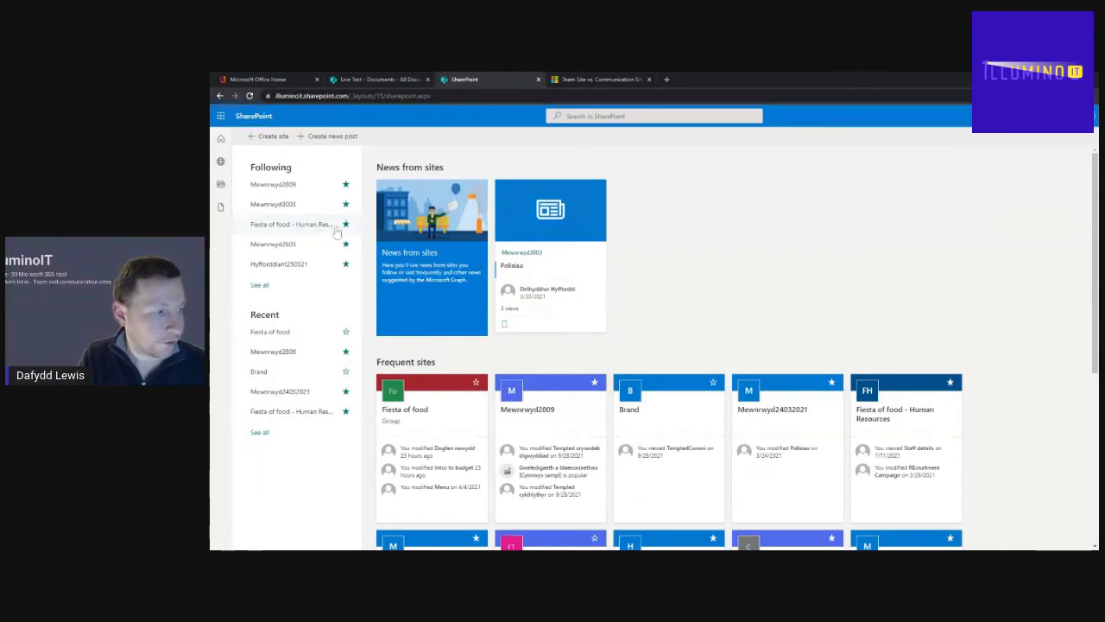
click(269, 141)
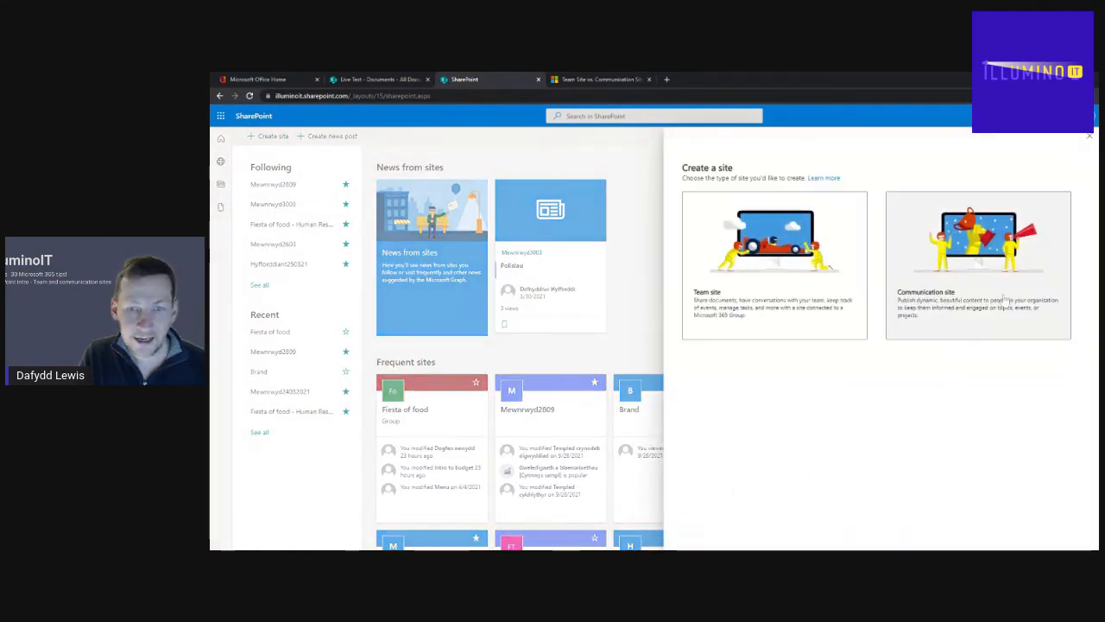
click(971, 276)
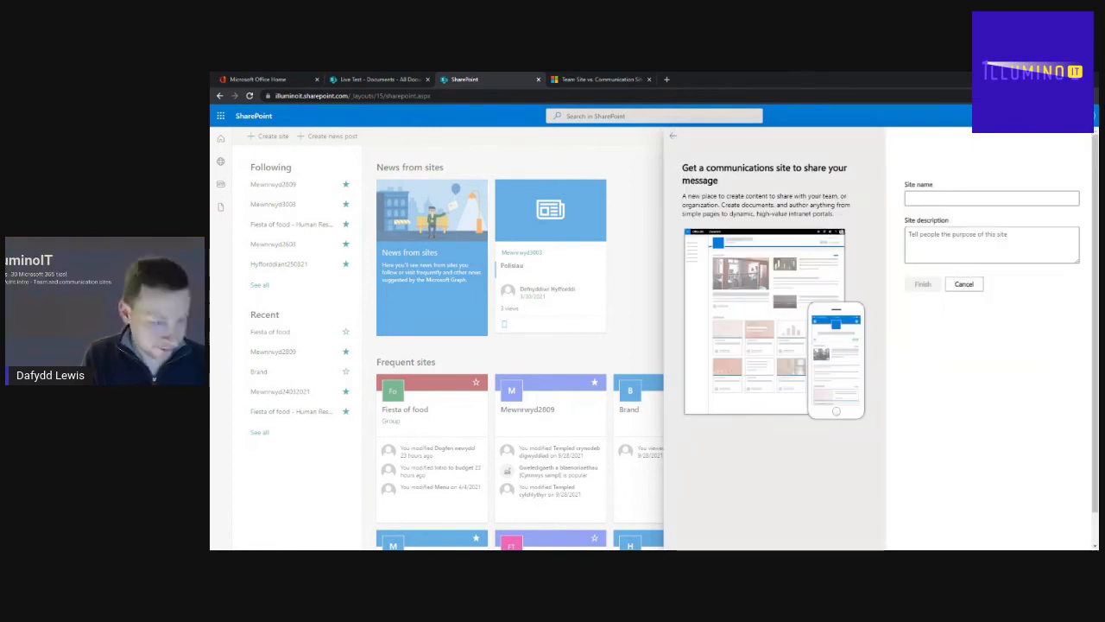
text(Intranet)
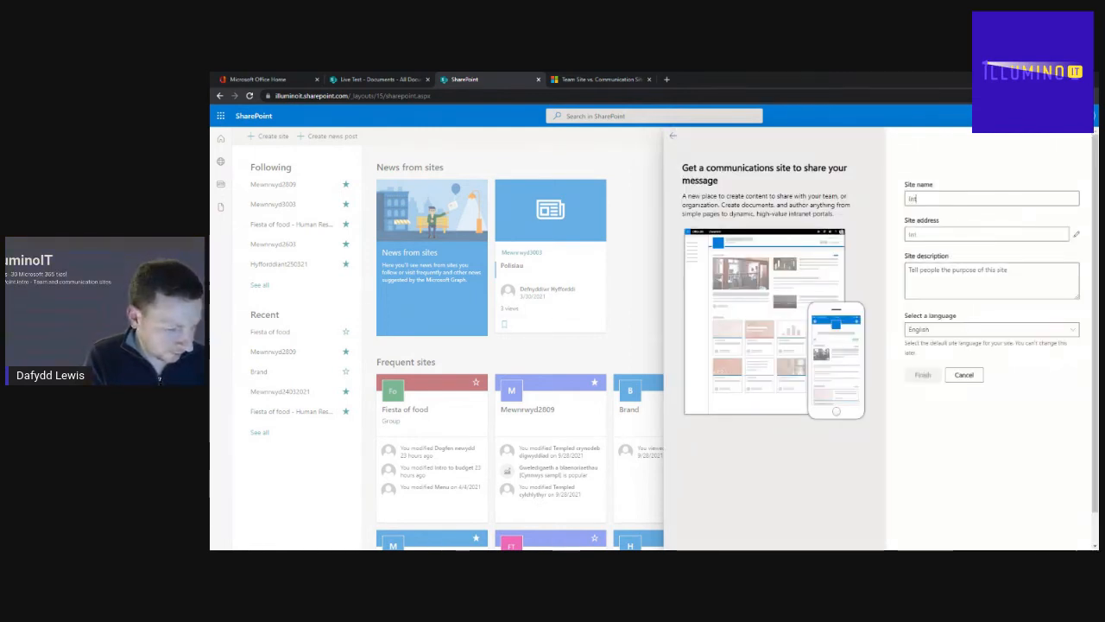
key(BackSpace)
key(BackSpace)
key(BackSpace)
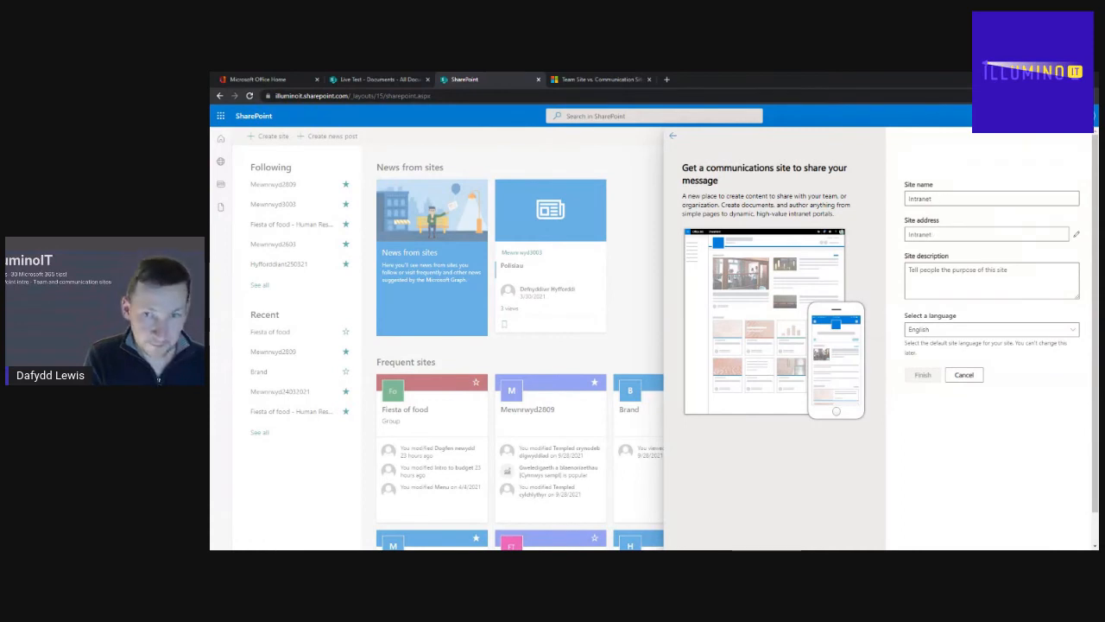
text(Live)
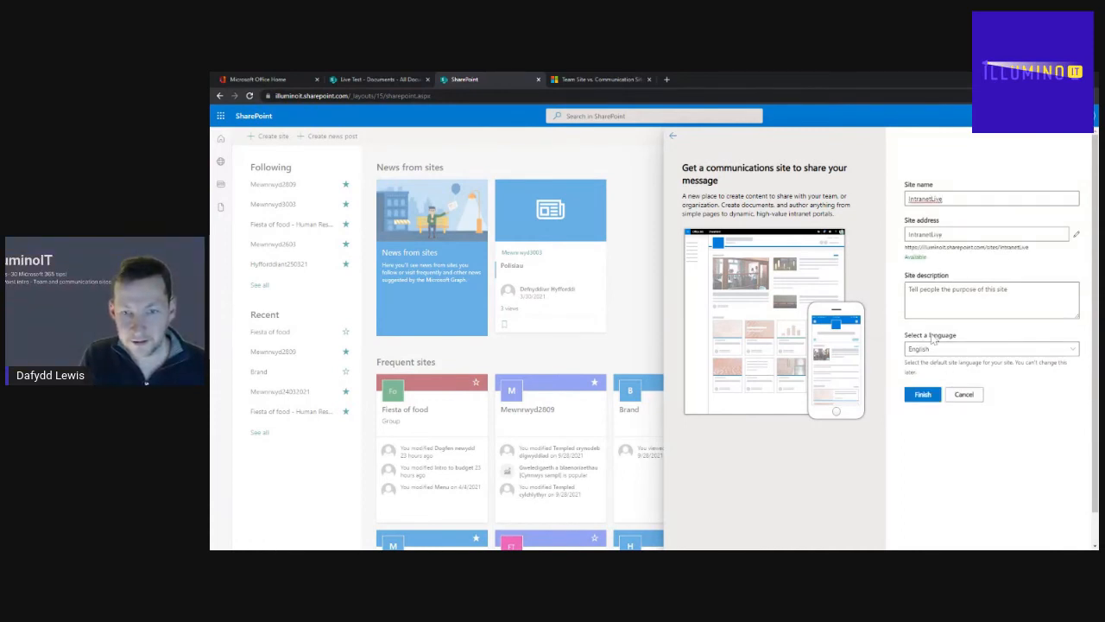
click(923, 393)
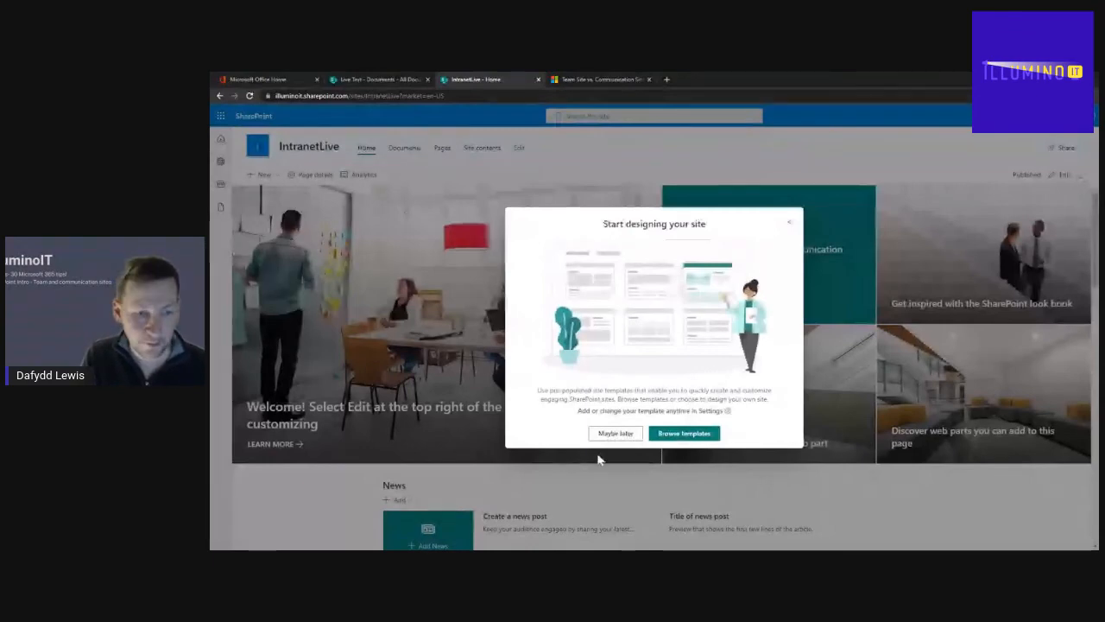
Browse the Microsoft site templates and apply "Department" to the IntranetLive site.
click(686, 435)
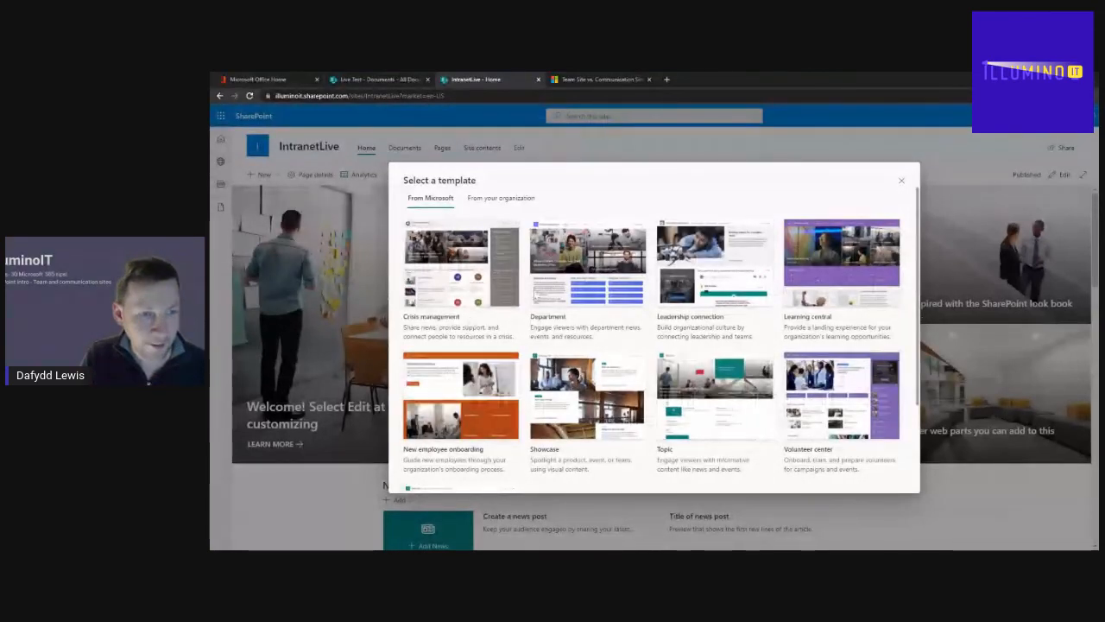
click(602, 292)
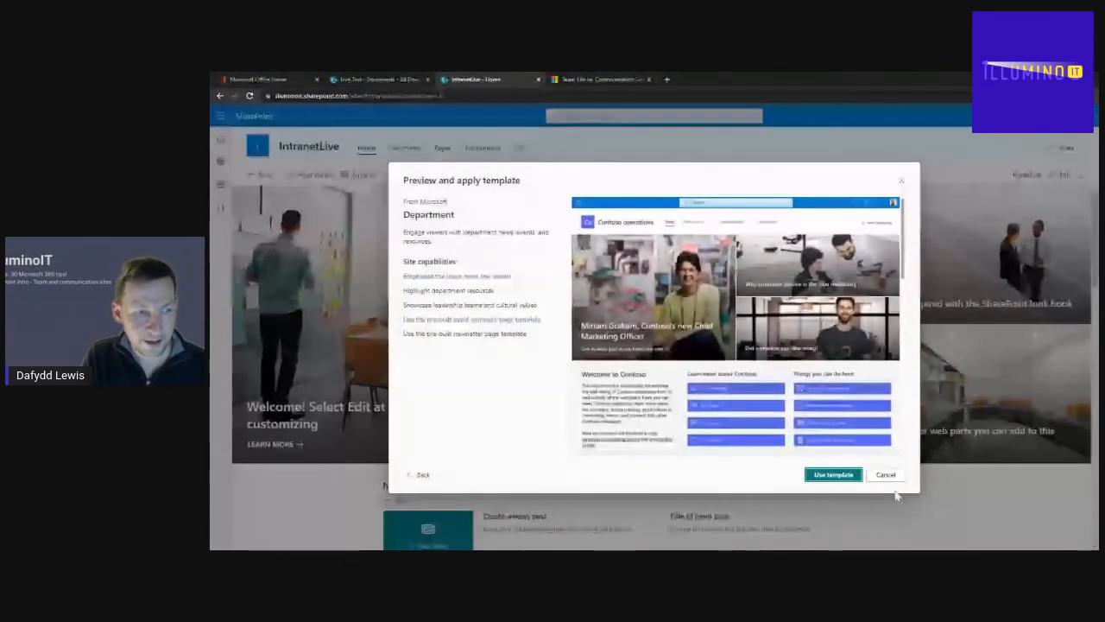
click(833, 474)
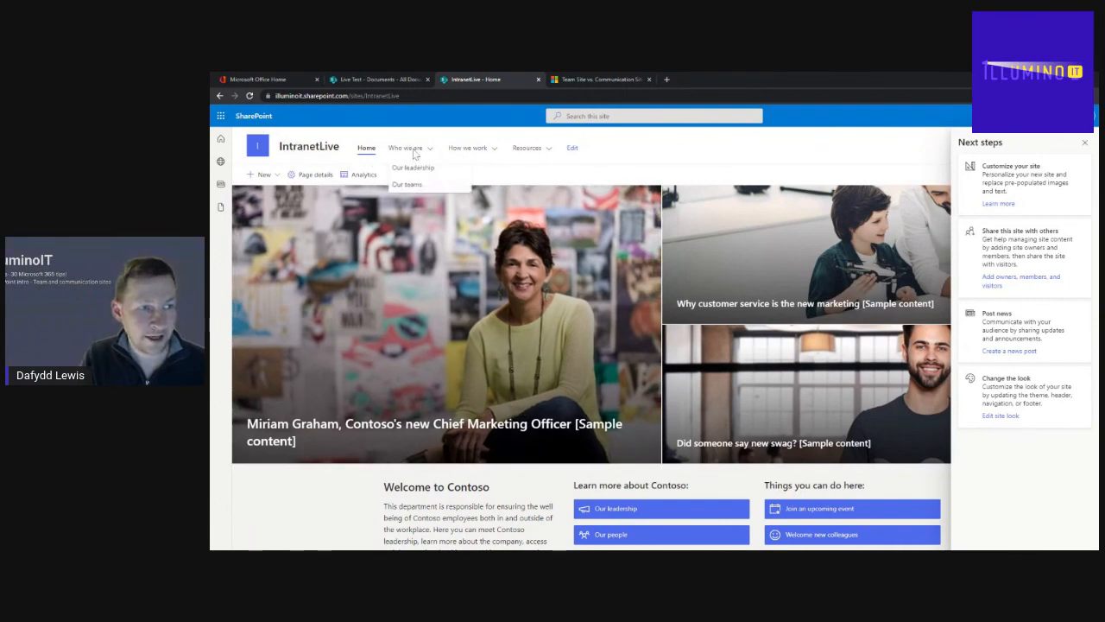
Look over the IntranetLive home page's navigation entries, quick links, events and sample documents.
mouse_move(473, 154)
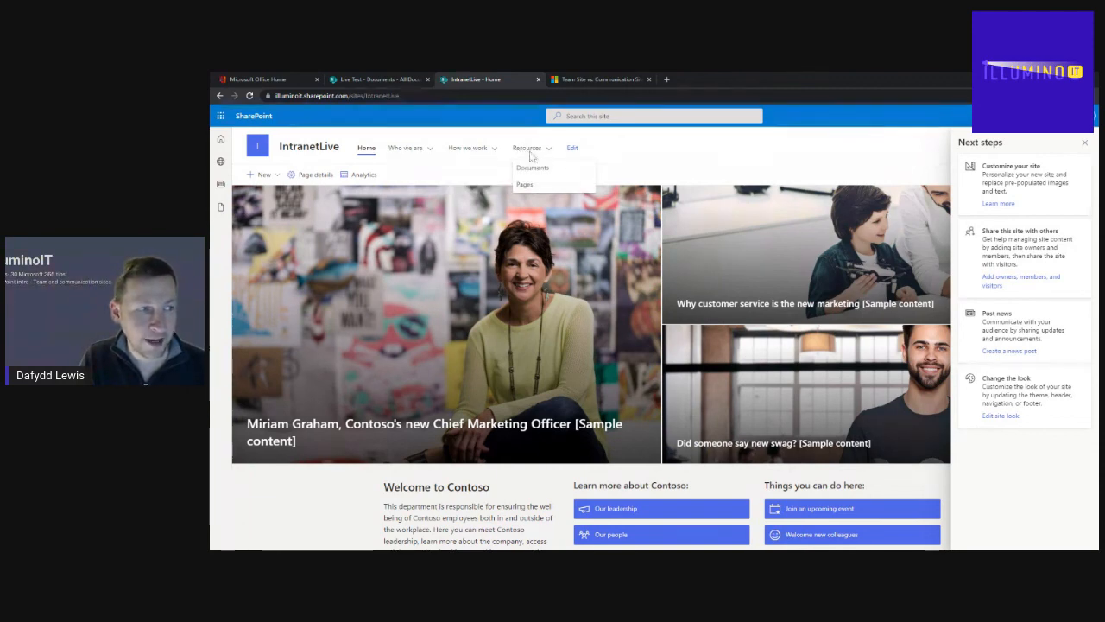
scroll(644, 367, down, 3)
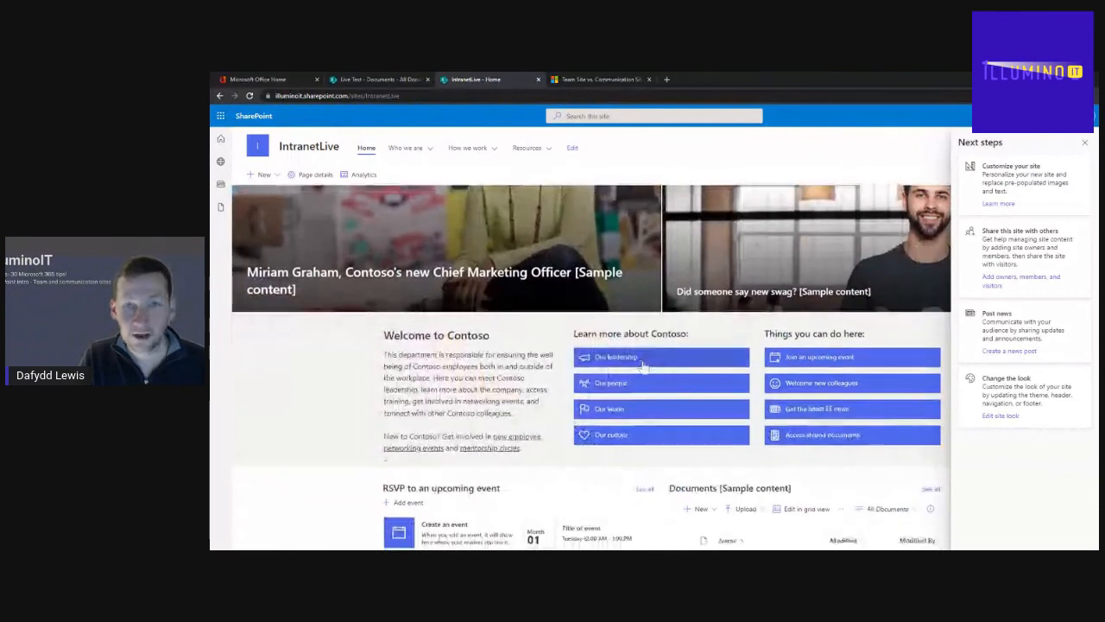
scroll(643, 367, up, 3)
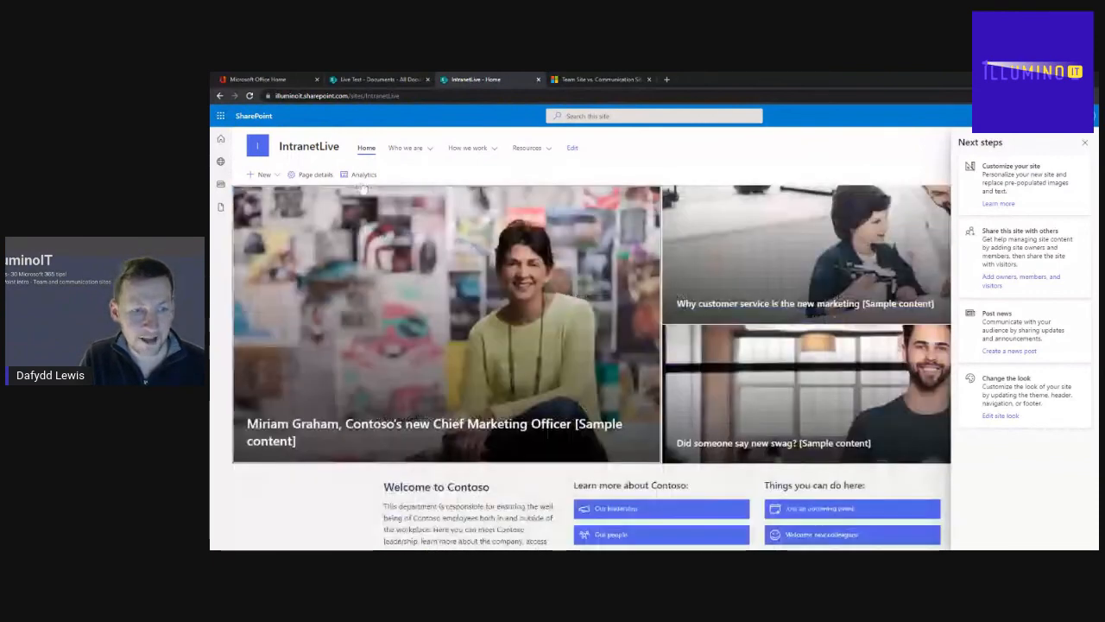
scroll(665, 378, down, 2)
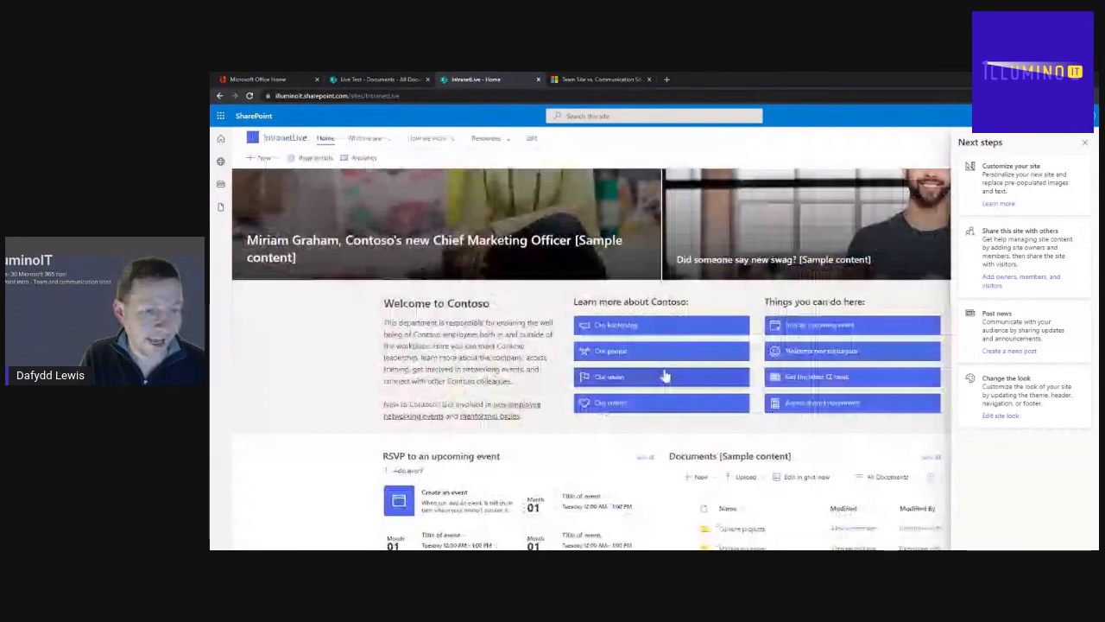
scroll(690, 388, down, 1)
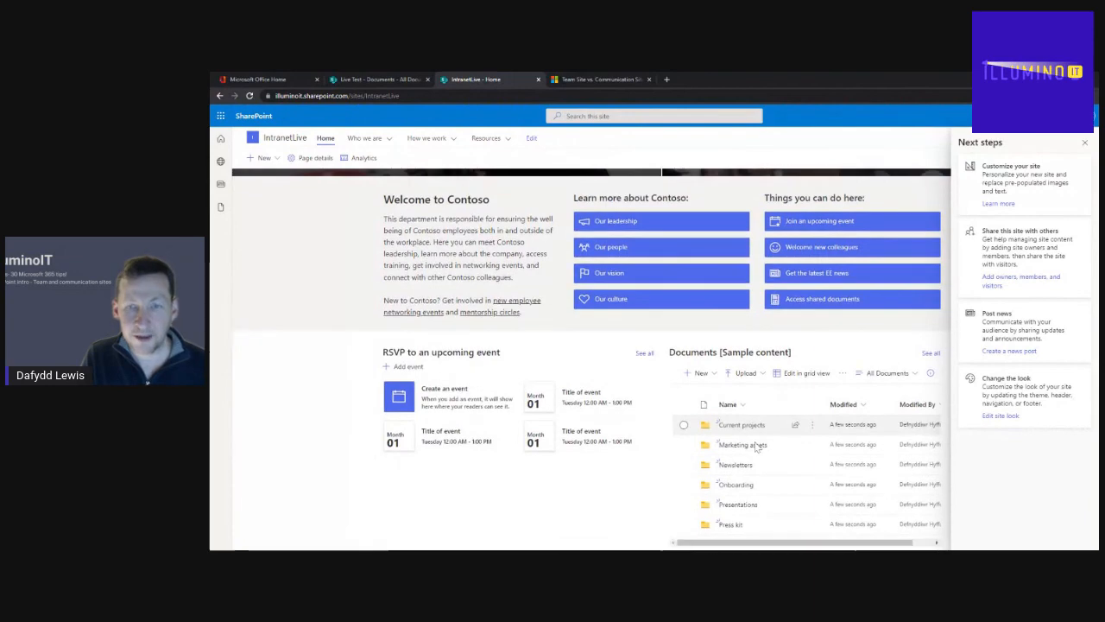
scroll(756, 445, down, 2)
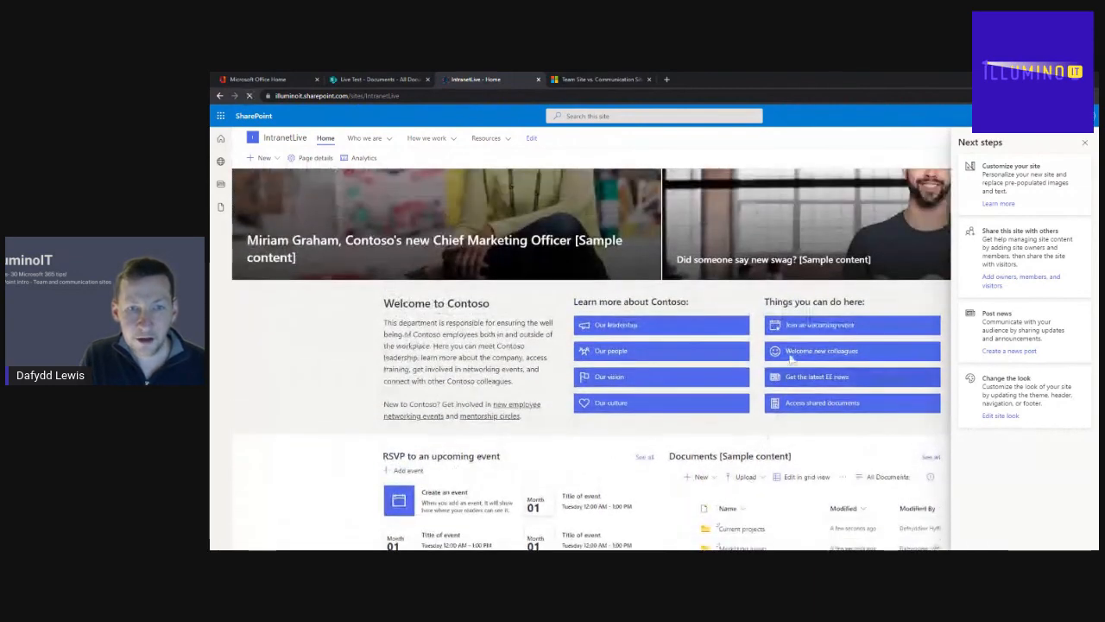